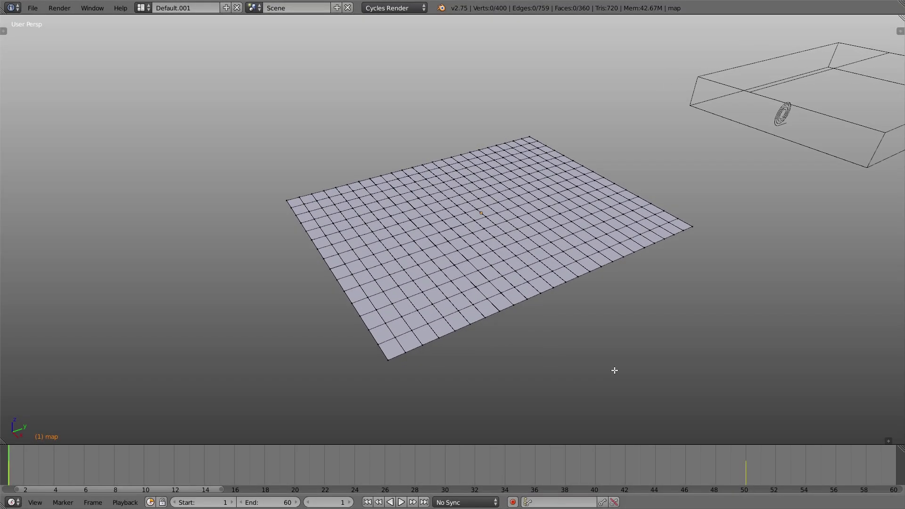
Step: Orbit the view around the finished plane, spiral path and deform cage
middle_drag(614, 370, 571, 374)
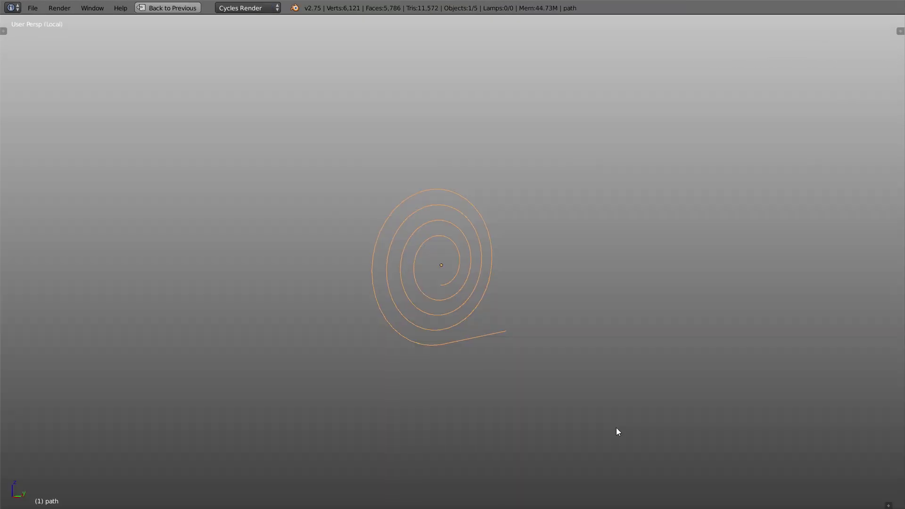
middle_drag(617, 432, 574, 435)
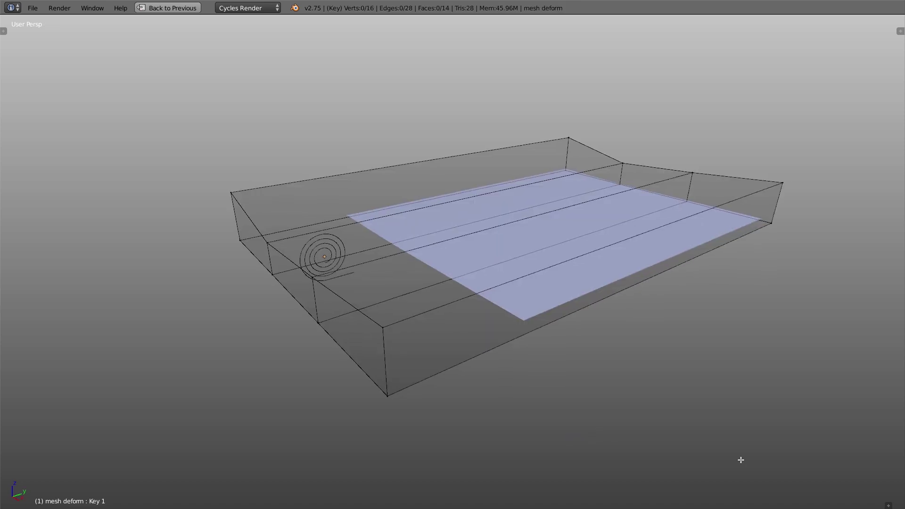
middle_drag(739, 459, 709, 460)
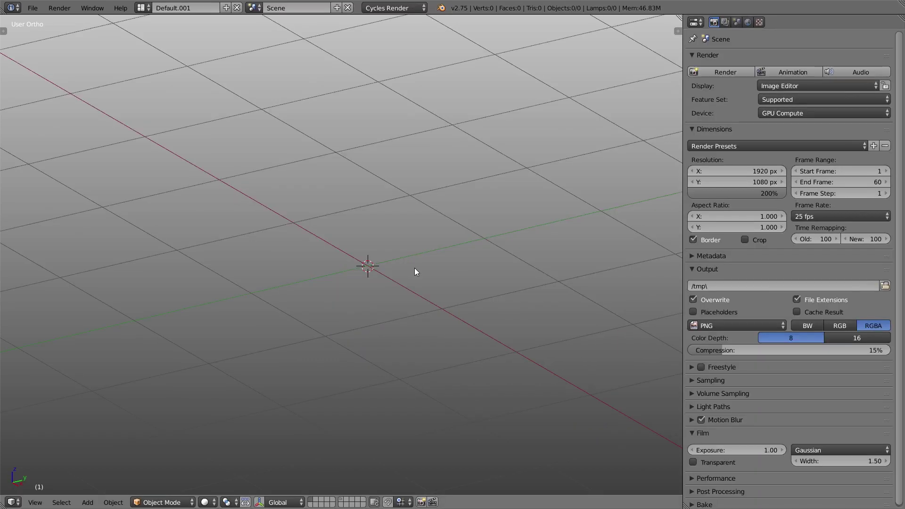
Step: Add a plane to the empty scene
key(shift+a)
mouse_move(414, 267)
click(450, 269)
middle_drag(450, 269, 433, 300)
Step: Subdivide the plane with 10 cuts into a 121-face grid
key(Tab)
shift+middle_drag(546, 335, 535, 326)
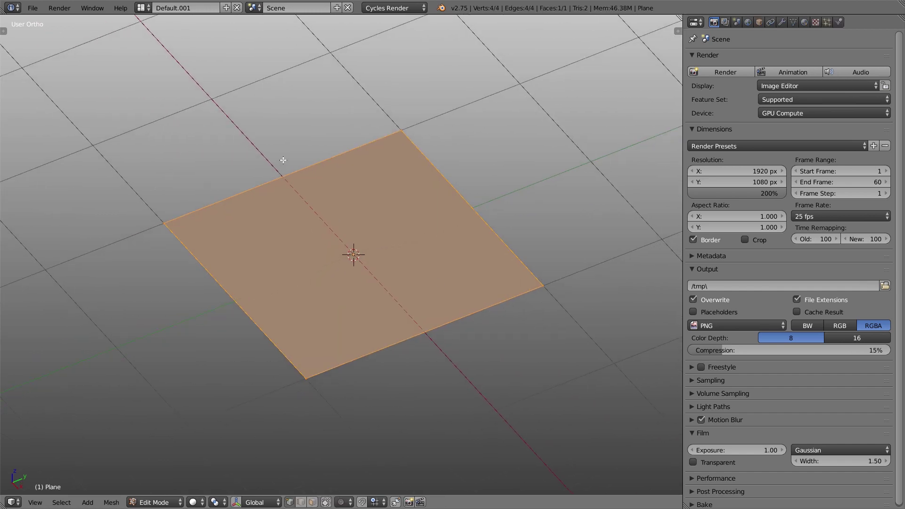
key(w)
click(254, 140)
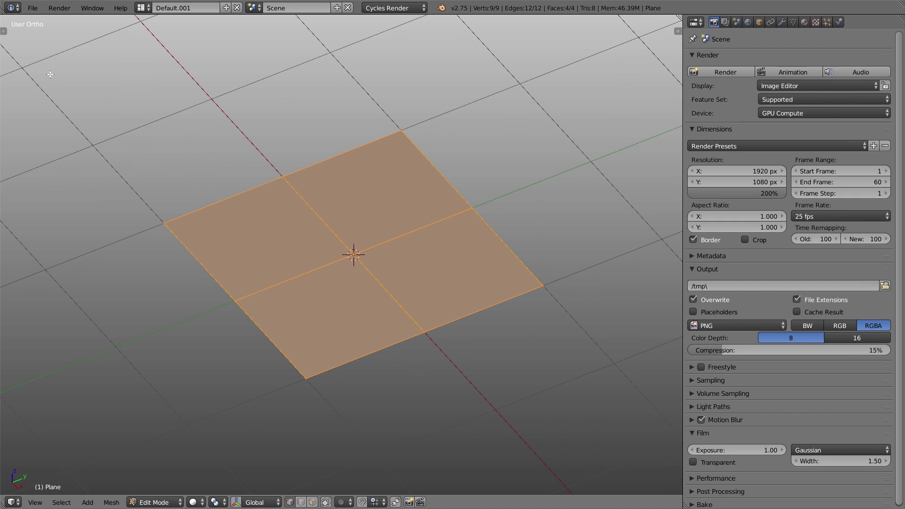
key(t)
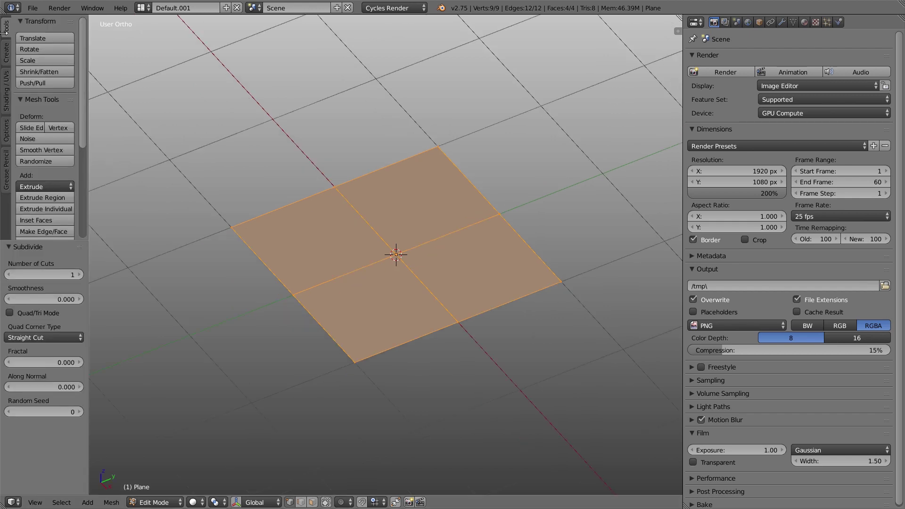
click(66, 273)
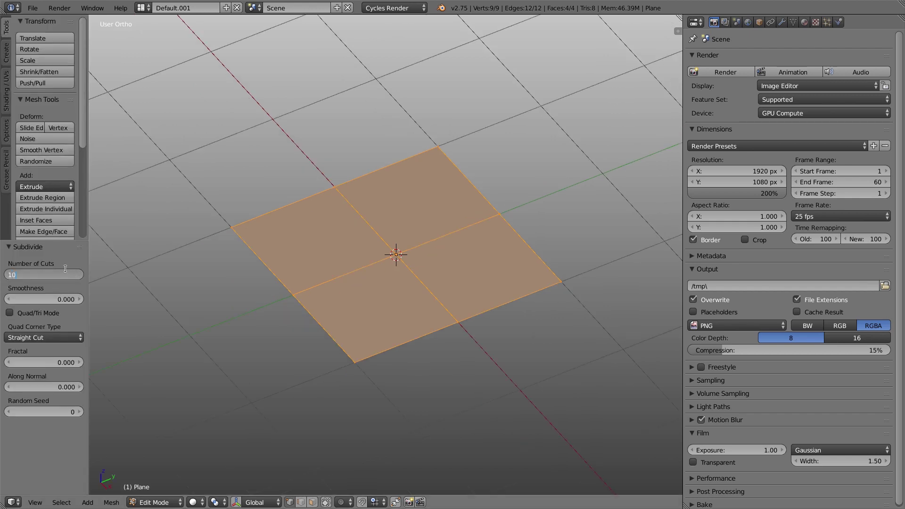
text(10)
key(Return)
click(781, 22)
Step: Give the grid plane a Simple Subdivision Surface modifier with 2 viewport levels
click(769, 59)
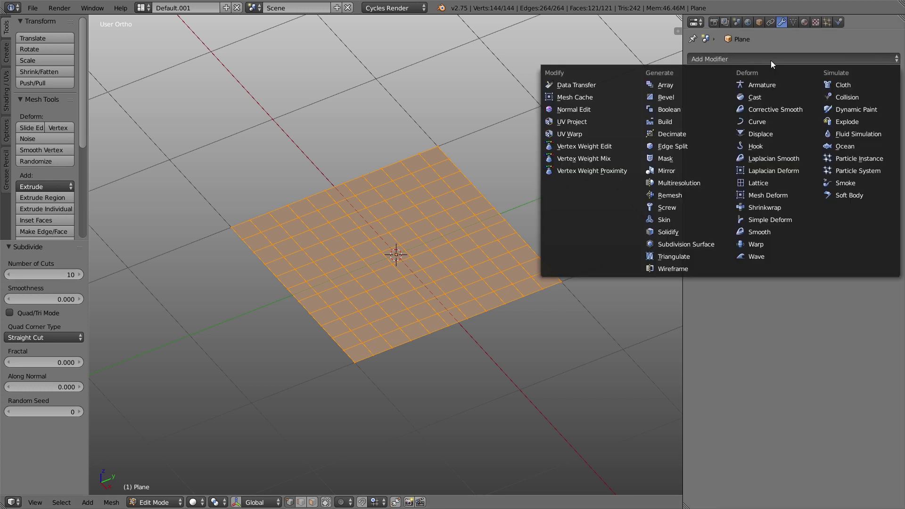
click(678, 245)
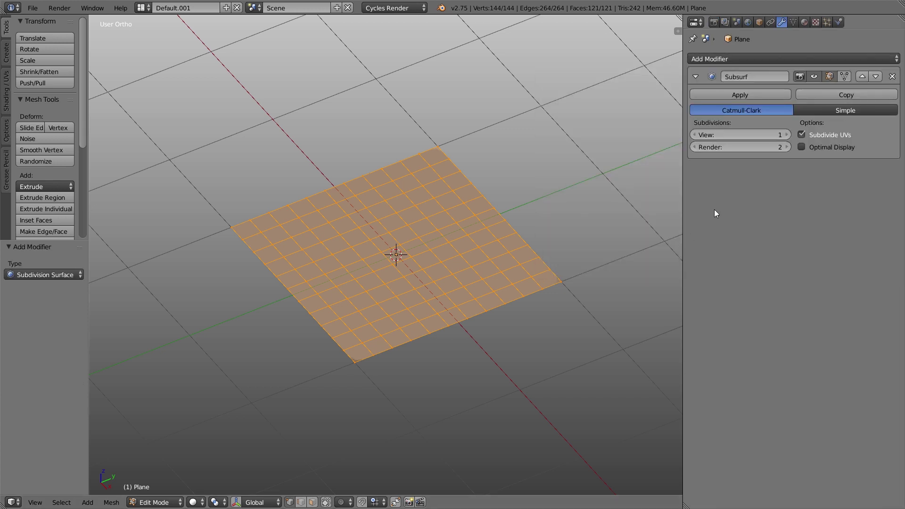
click(786, 134)
click(825, 113)
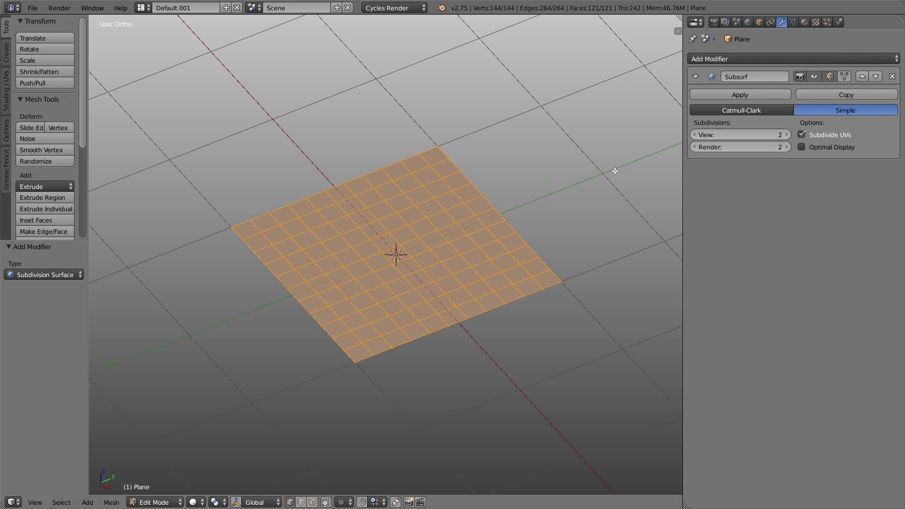
key(Tab)
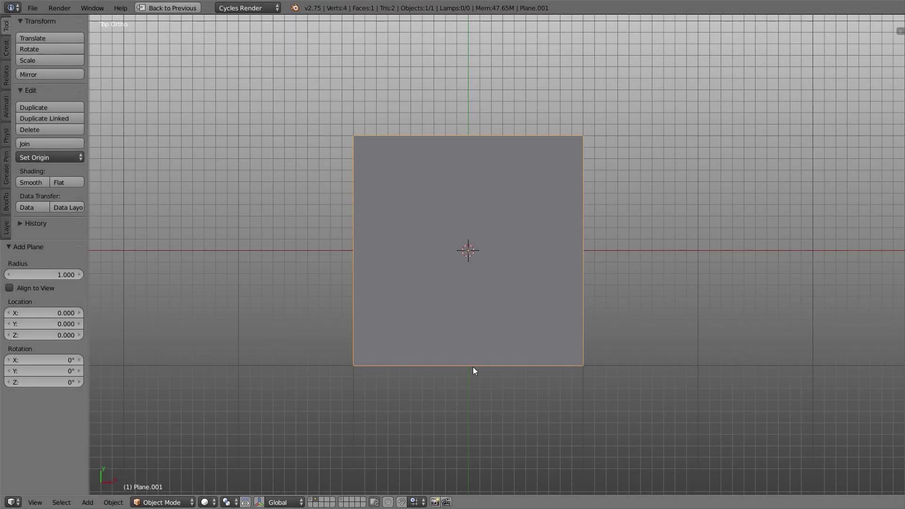
Step: Delete the second plane's two right-hand vertices
key(Tab)
right_click(584, 364)
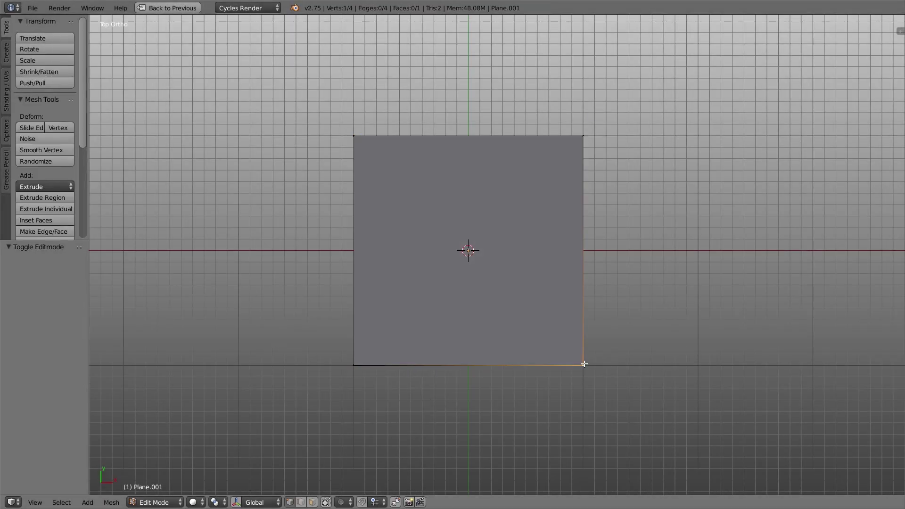
shift+right_click(585, 144)
key(x)
click(585, 144)
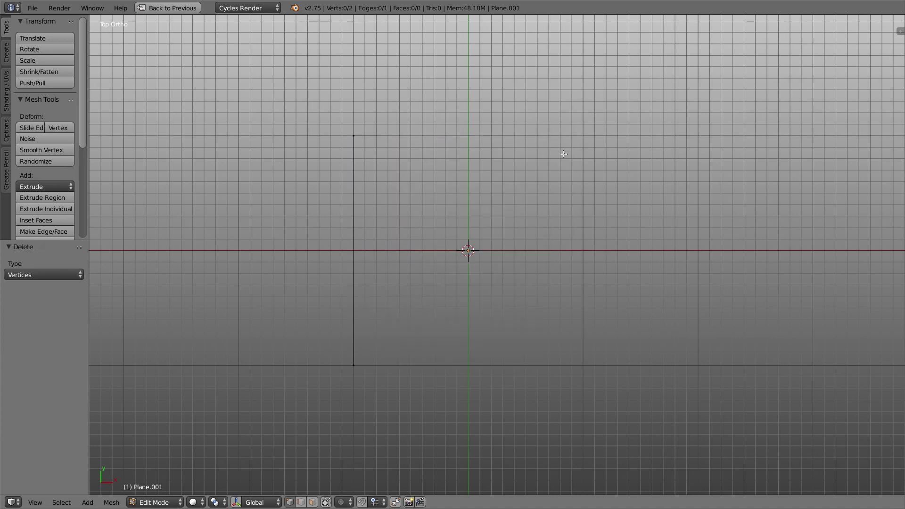
Step: Move and shrink the remaining edge onto the Y axis just below the centre
key(a)
key(g)
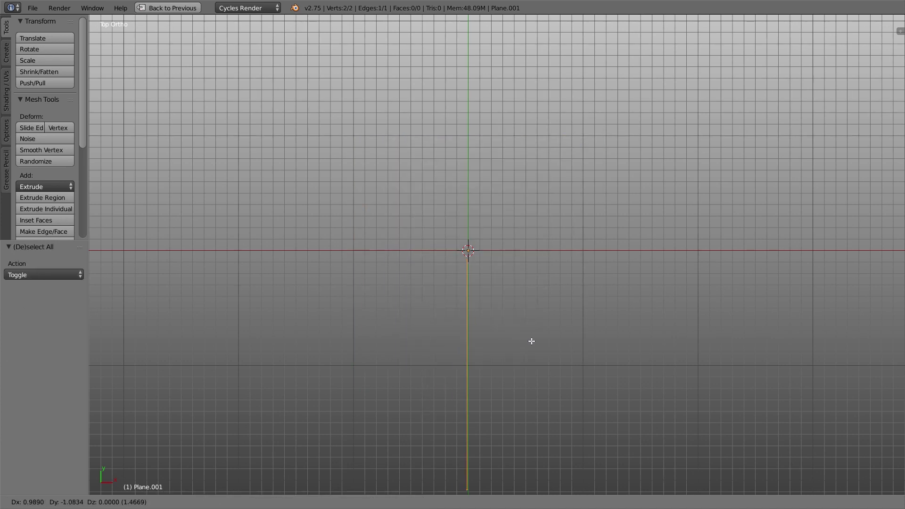
click(532, 340)
key(s)
click(498, 374)
key(g)
click(529, 398)
key(s)
click(521, 385)
key(g)
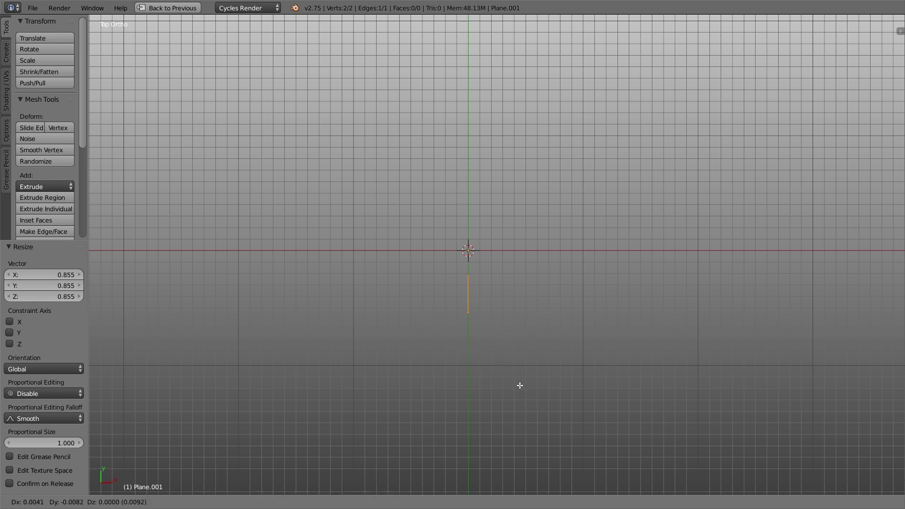
click(521, 384)
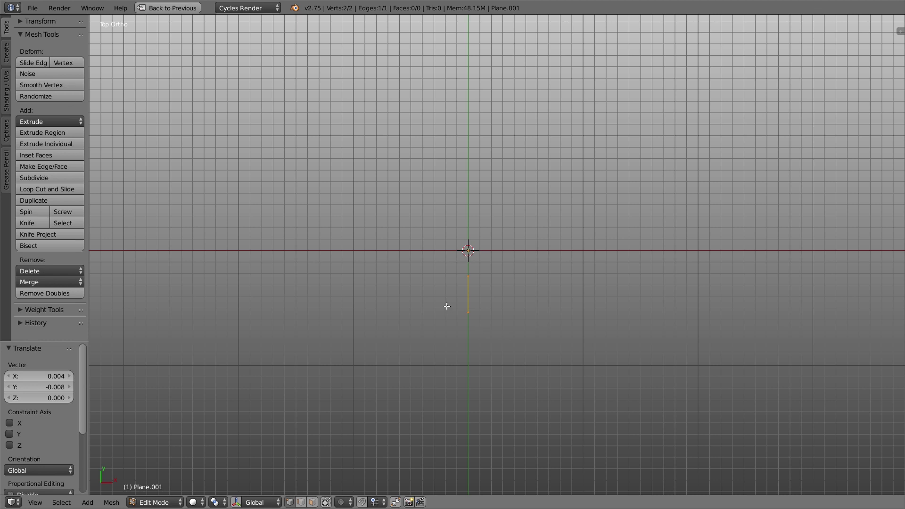
Step: Screw the edge around the Z axis, with axis Y 0 and Z 1
click(60, 211)
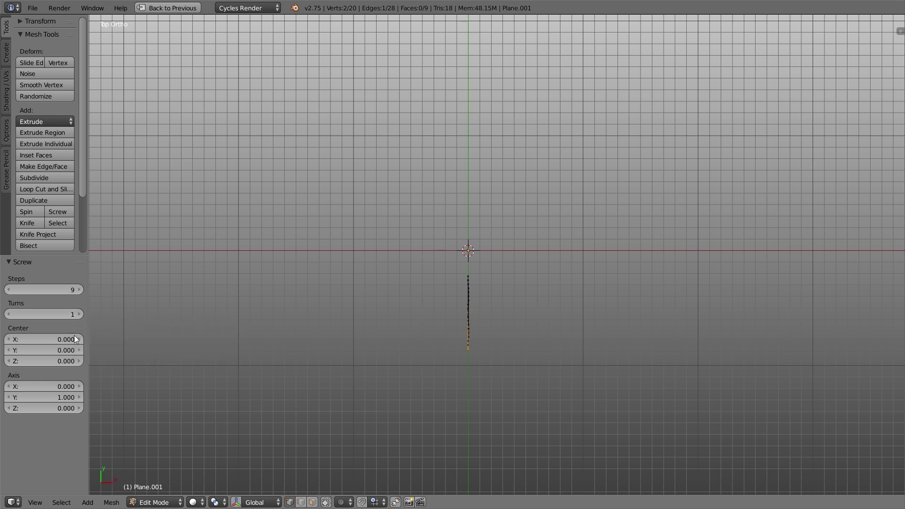
click(64, 399)
text(0)
key(Tab)
text(1)
key(Return)
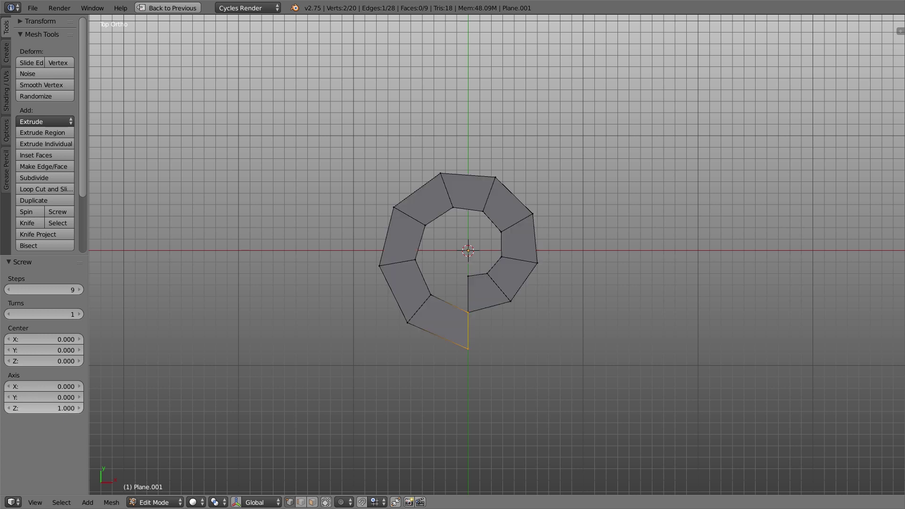
Step: Set the screw to 4 turns and 18 steps, then deselect everything
click(80, 314)
click(79, 315)
click(80, 314)
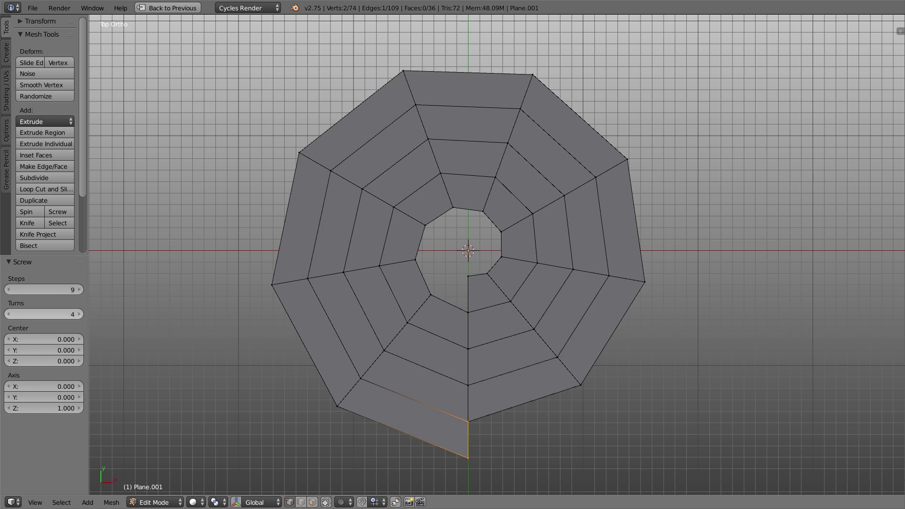
click(58, 291)
text(18)
key(Return)
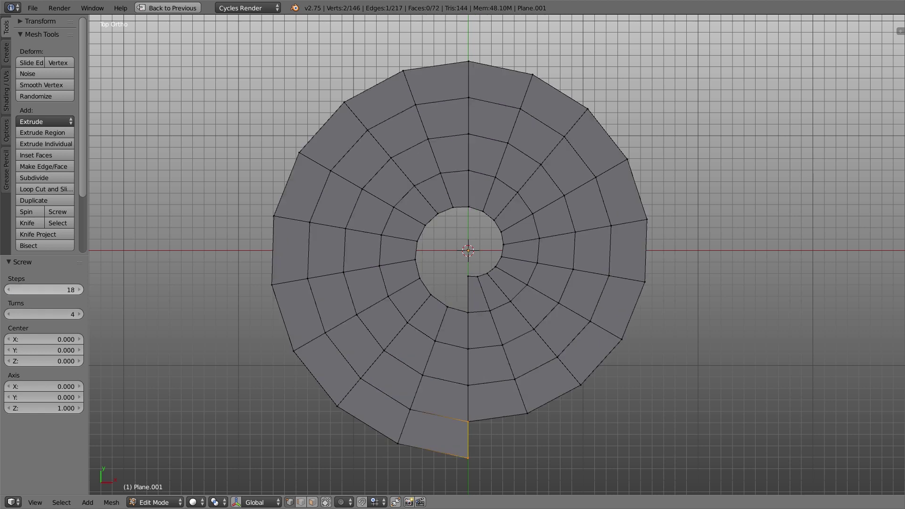
key(a)
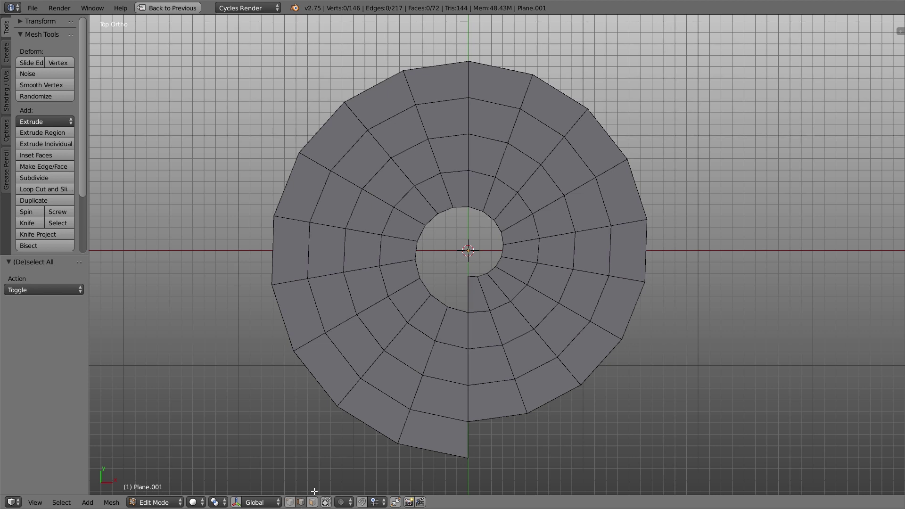
Step: Keep only the spiral edge loop by inverting its selection and deleting the other edges
alt+right_click(383, 393)
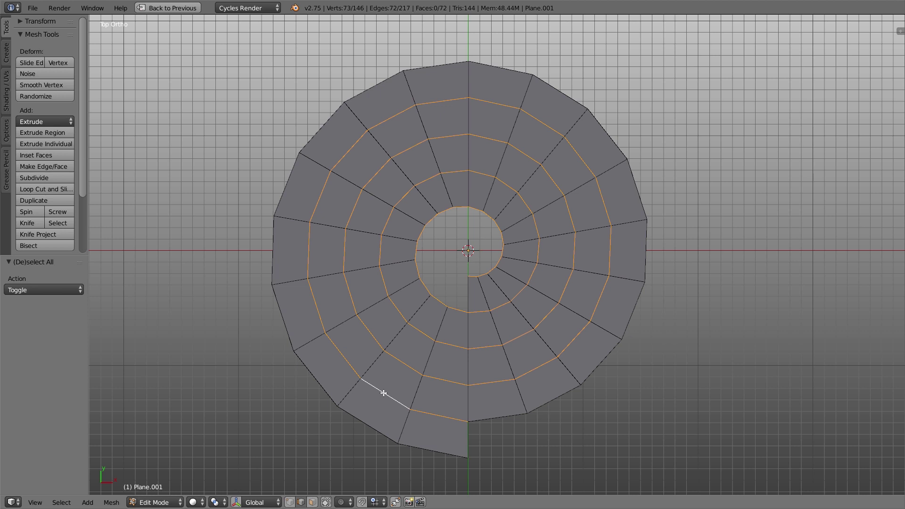
key(ctrl+i)
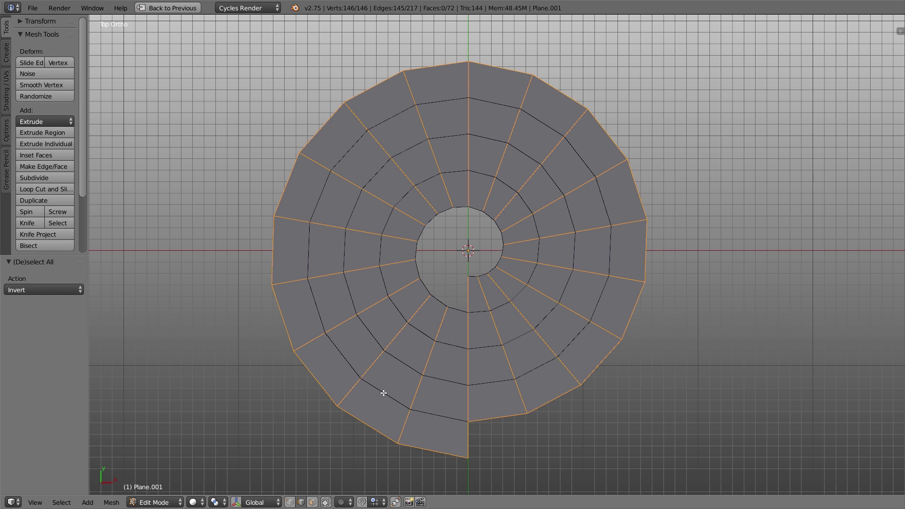
key(x)
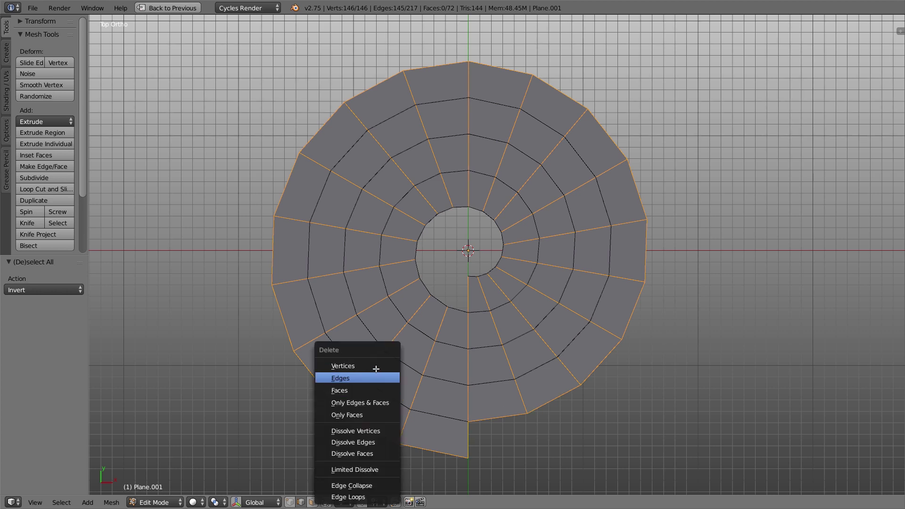
click(372, 378)
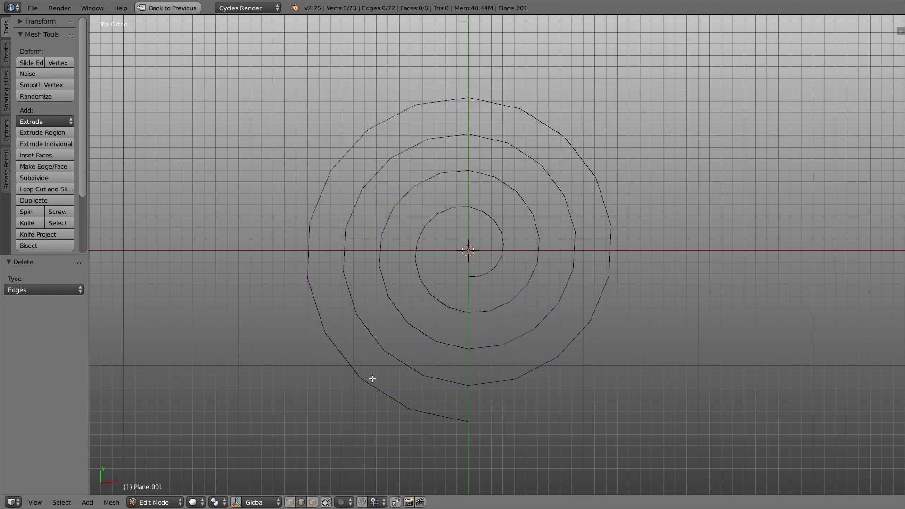
Step: Extrude the spiral's outer end vertex into a straight 1-unit tail along X
key(a)
click(289, 502)
right_click(468, 422)
key(e)
key(y)
key(x)
click(638, 417)
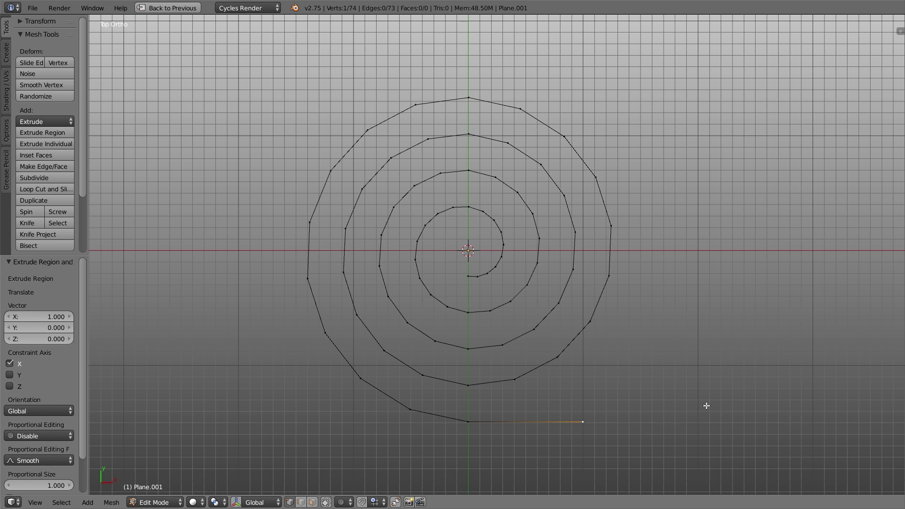
Step: Convert the spiral mesh into a curve and enter its Edit Mode
key(Tab)
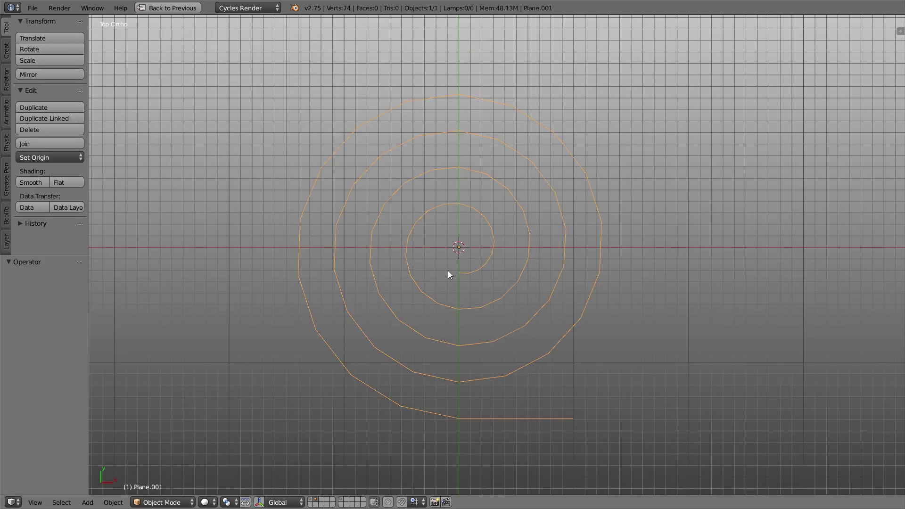
key(alt+c)
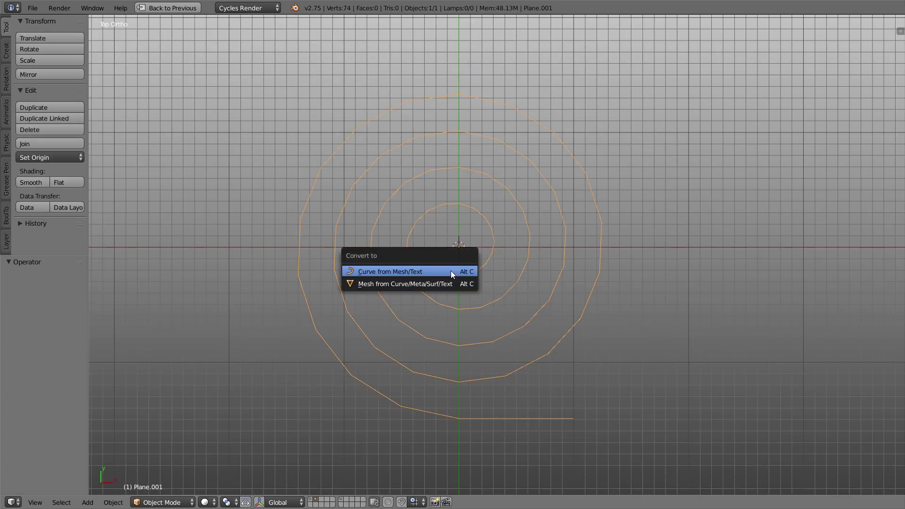
click(402, 273)
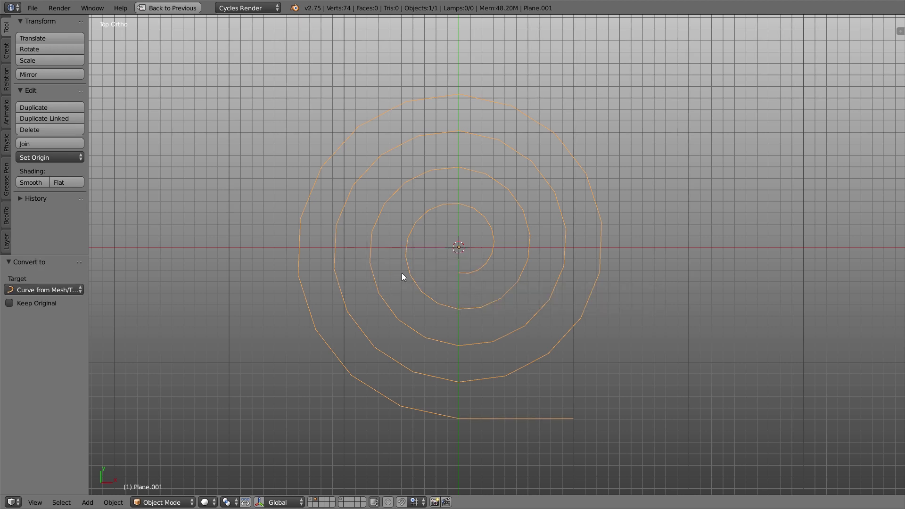
key(Tab)
click(477, 272)
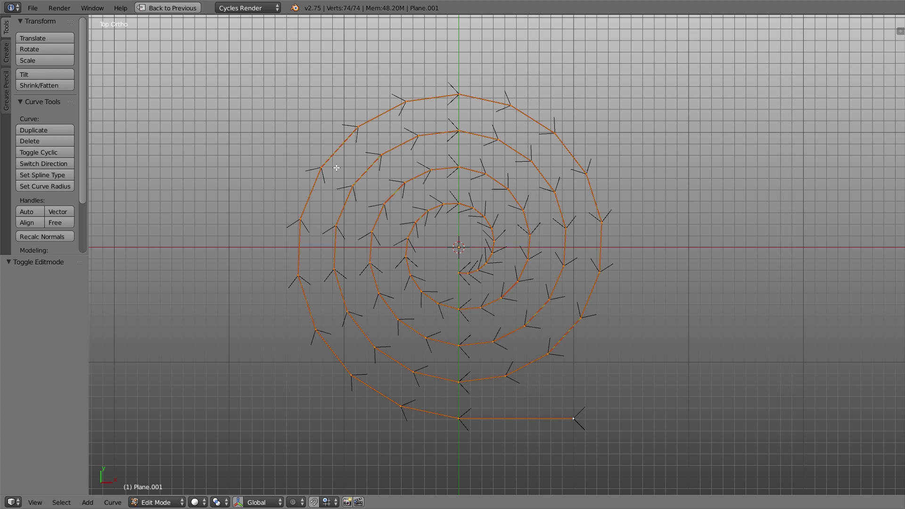
Step: Add a Catmull-Clark Subdivision Surface modifier (view 1, render 2) to the spiral curve
key(w)
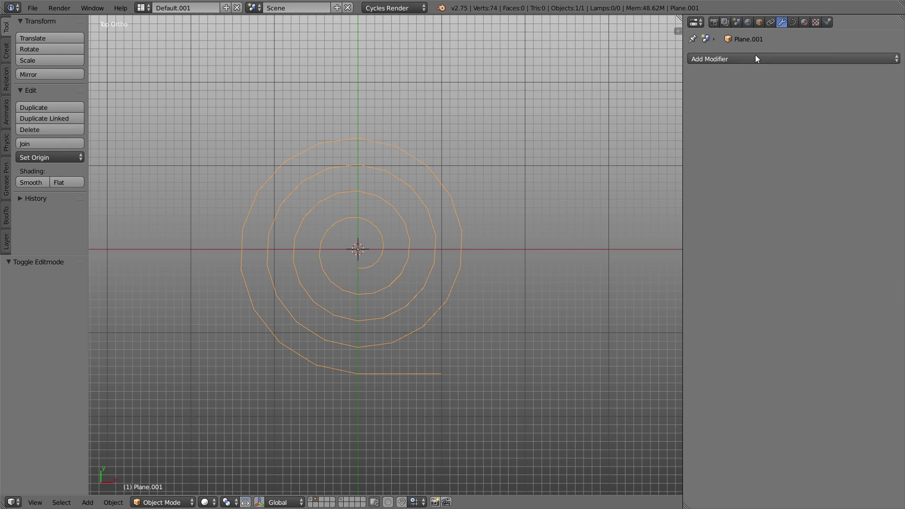
click(755, 57)
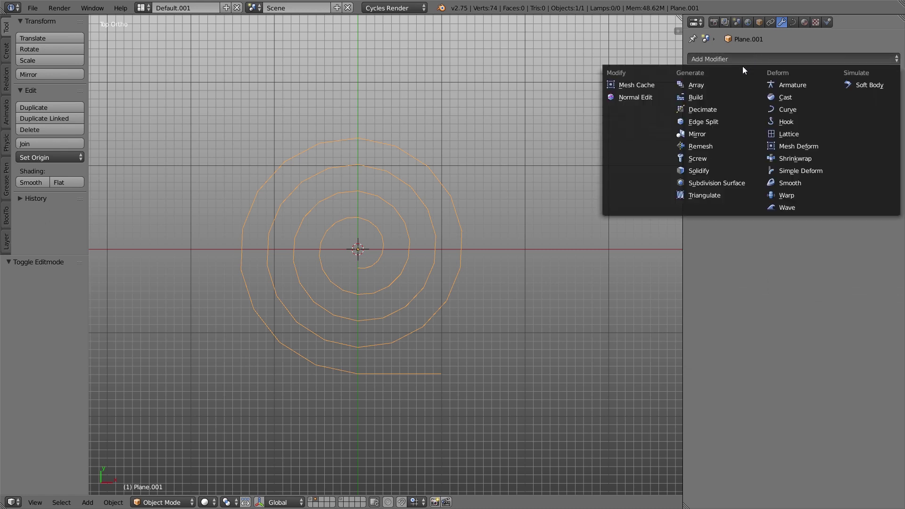
click(711, 183)
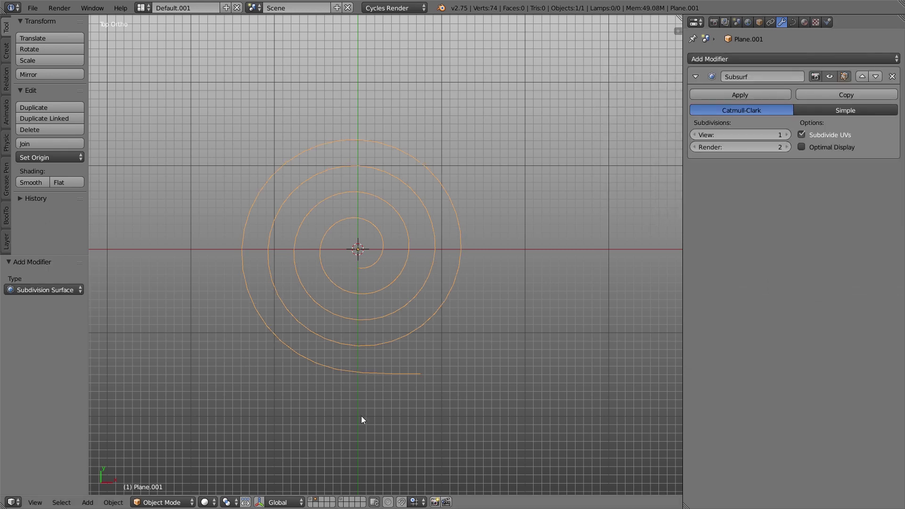
Step: Rotate the spiral 90° about X, scale it to 0.107 and move it to -1.4884 on X
middle_drag(344, 363, 409, 321)
text(rx)
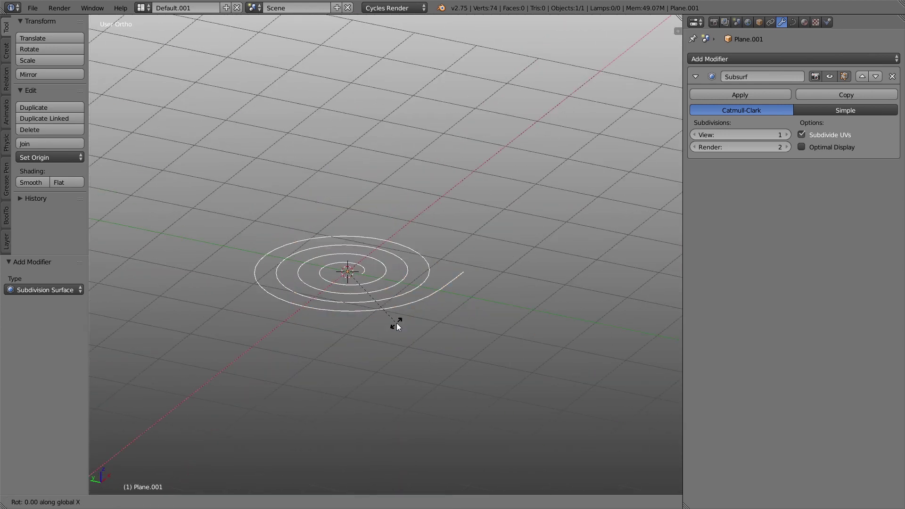
text(90)
key(Return)
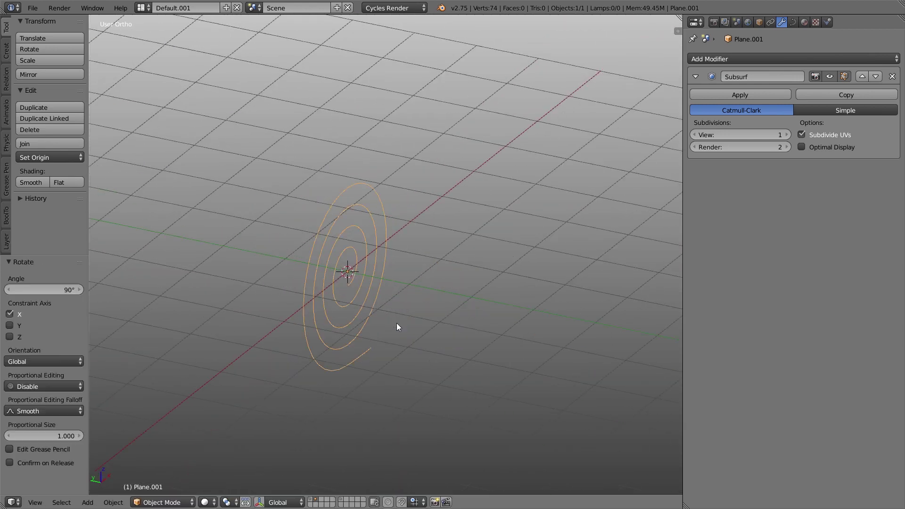
middle_drag(397, 324, 370, 372)
key(s)
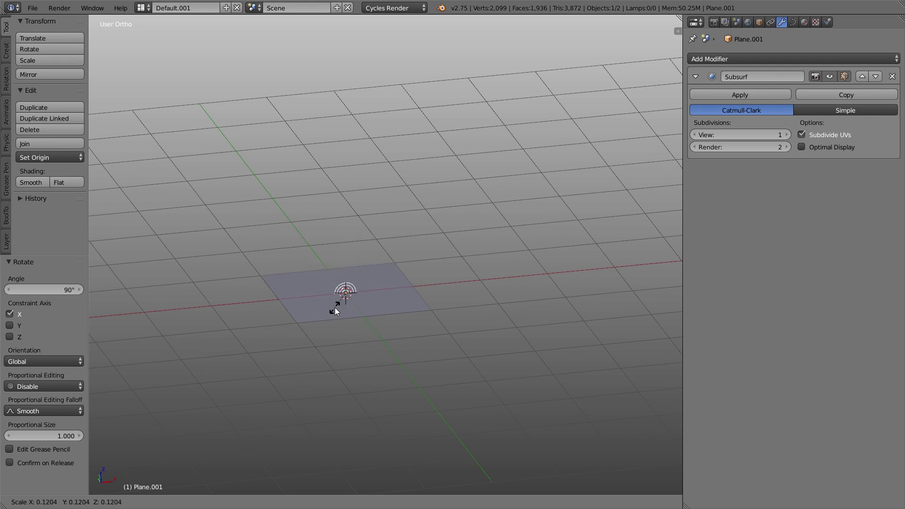
click(335, 304)
scroll(335, 304, up, 4)
key(g)
key(x)
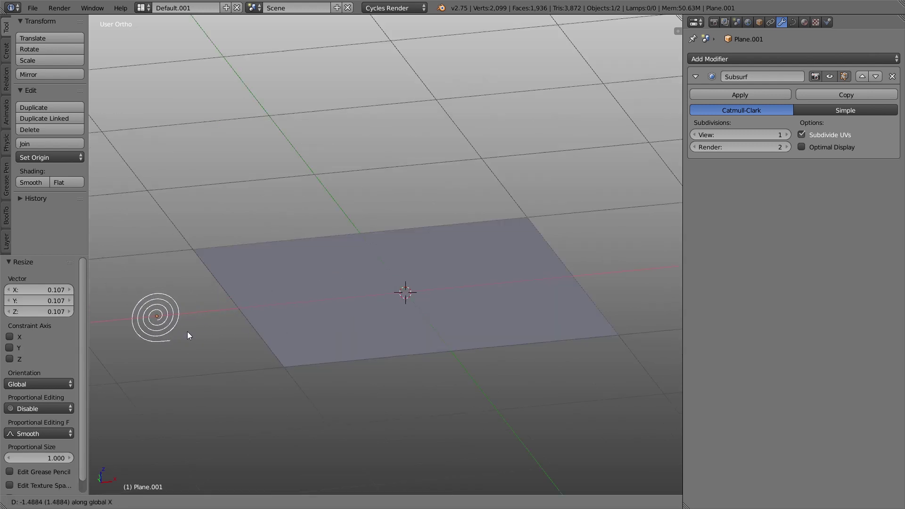
click(183, 347)
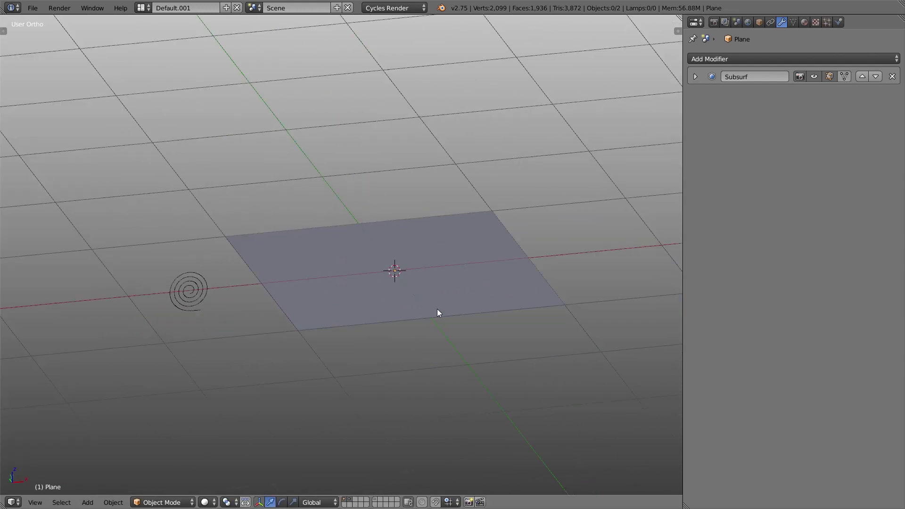
Step: Give the grid plane a Curve modifier targeting 'path', then slide it along X
right_click(436, 309)
click(764, 58)
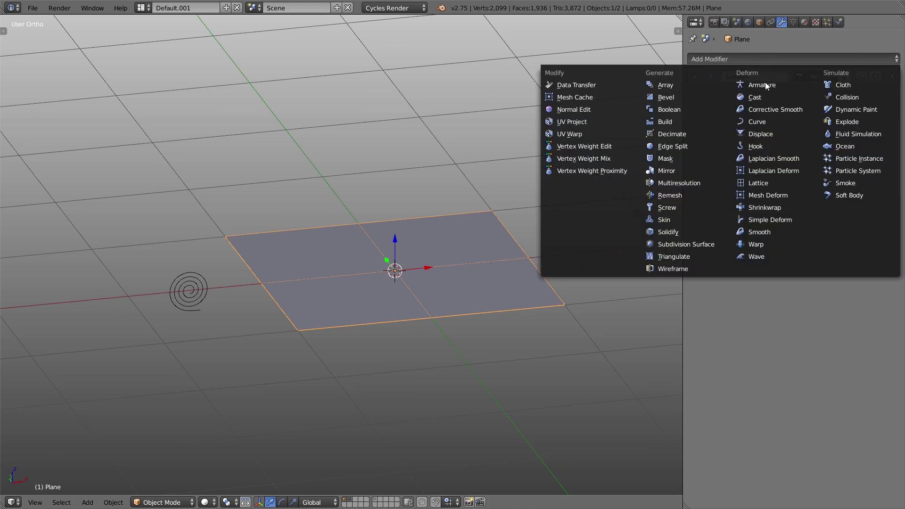
click(771, 121)
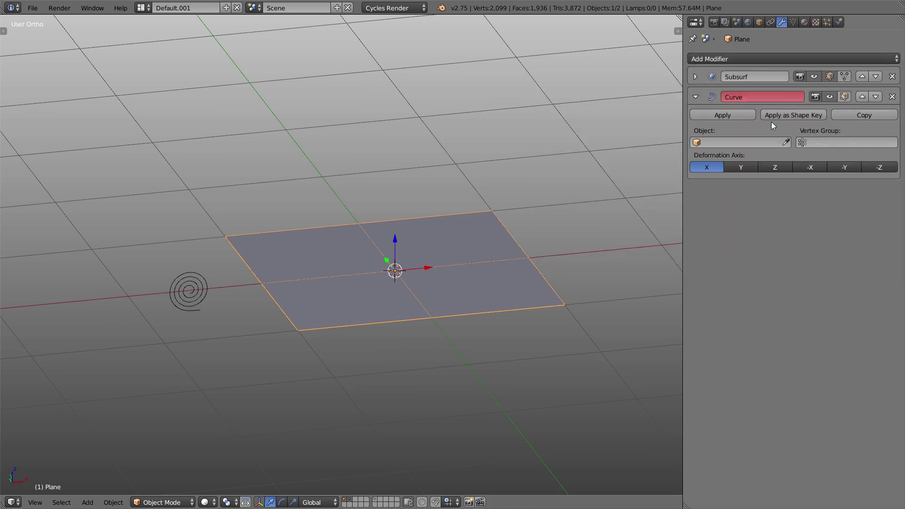
click(758, 143)
click(746, 158)
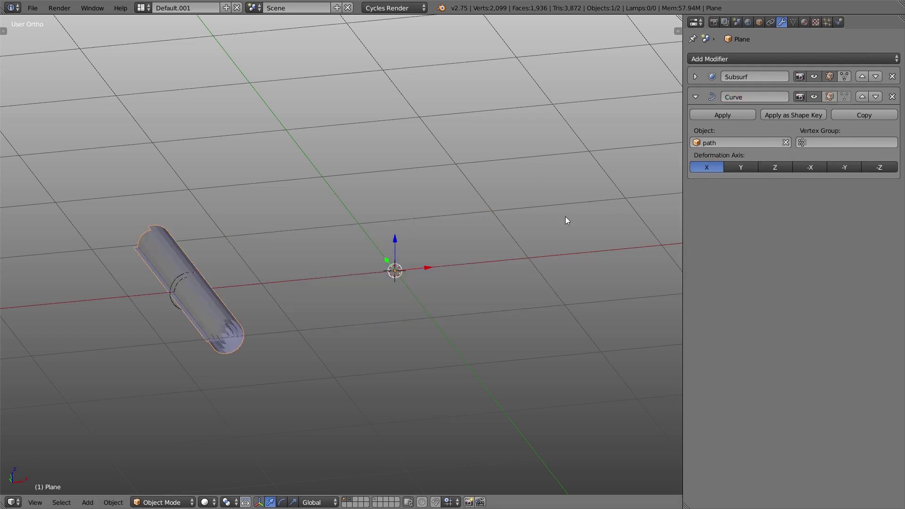
key(g)
key(x)
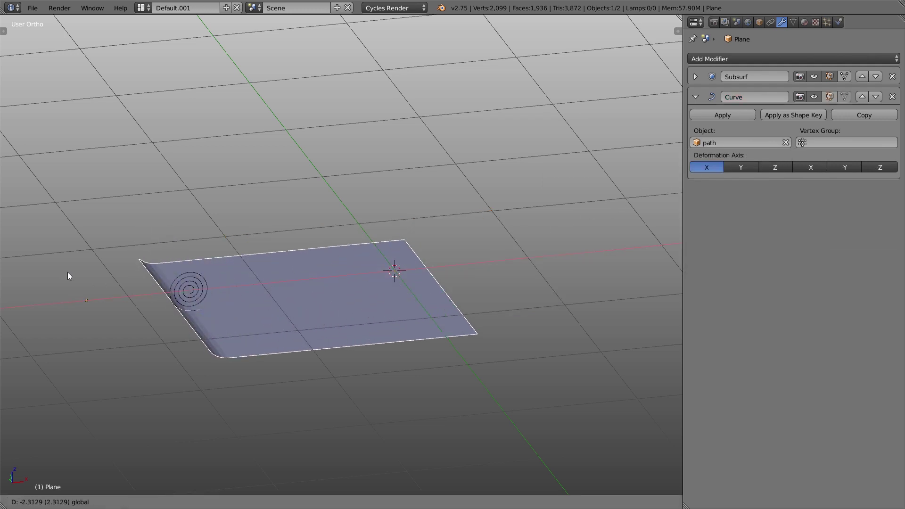
Step: Keyframe the plane's rolled-up location at frame 50 and play the animation
right_click(582, 282)
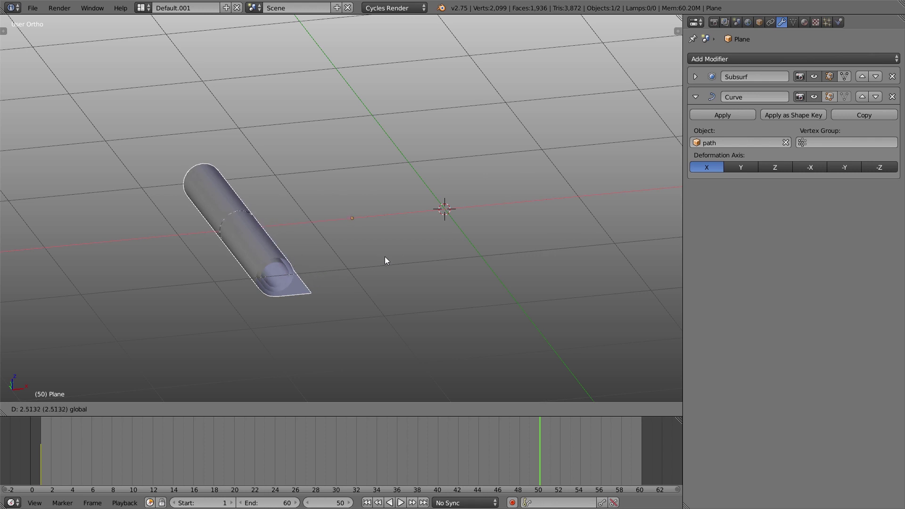
click(394, 257)
key(i)
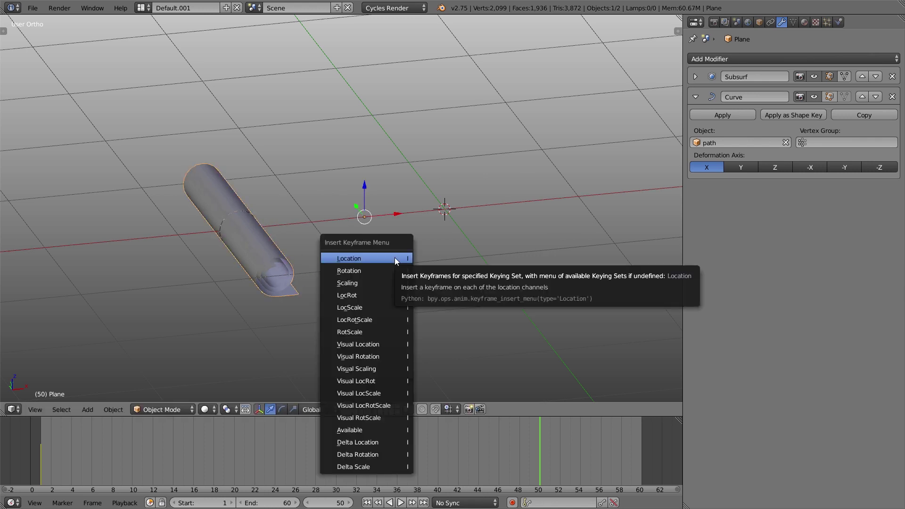
click(394, 257)
key(alt+a)
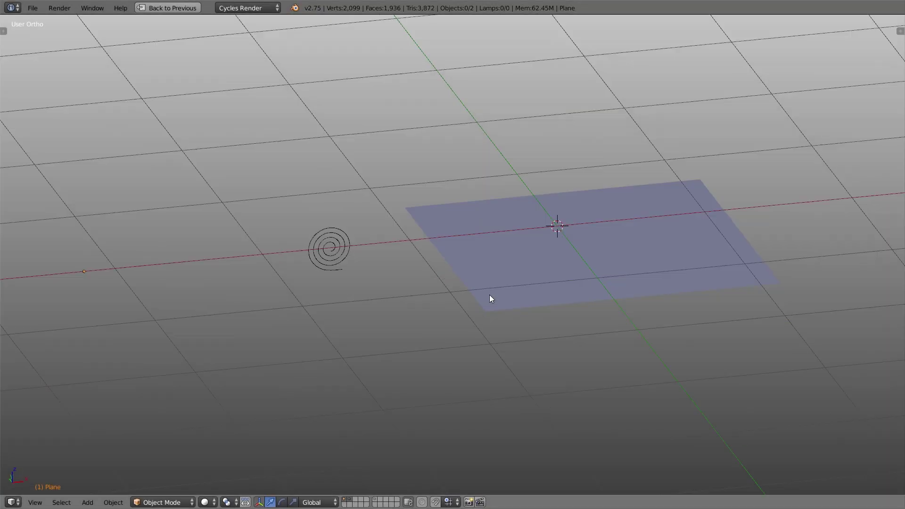
Step: Add a cube mesh to the scene
key(shift+a)
mouse_move(486, 293)
click(526, 309)
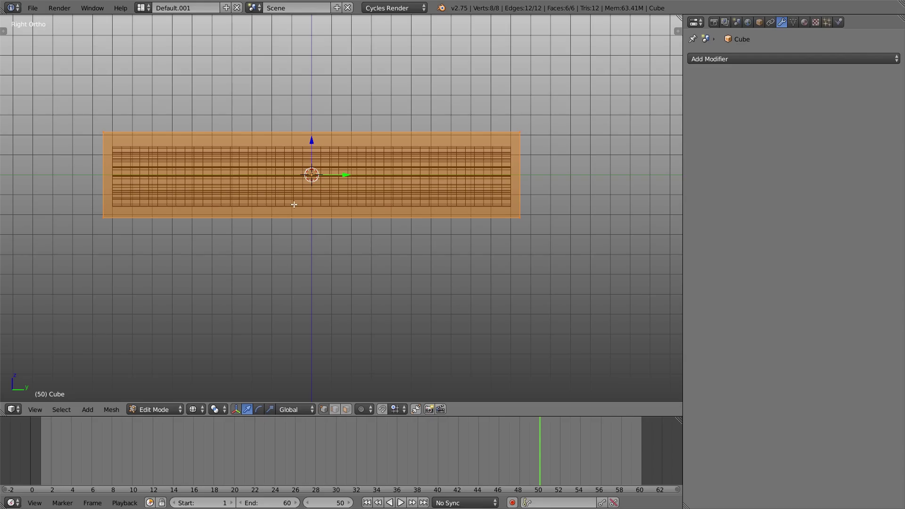
Step: Cut three edge loops into the cube and stretch it along X around the plane
key(ctrl+r)
scroll(283, 227, up, 2)
click(283, 227)
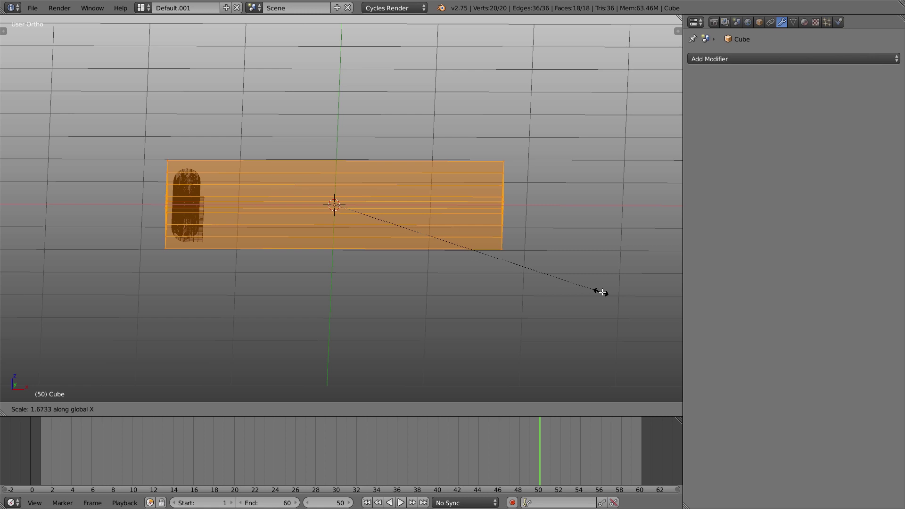
click(603, 293)
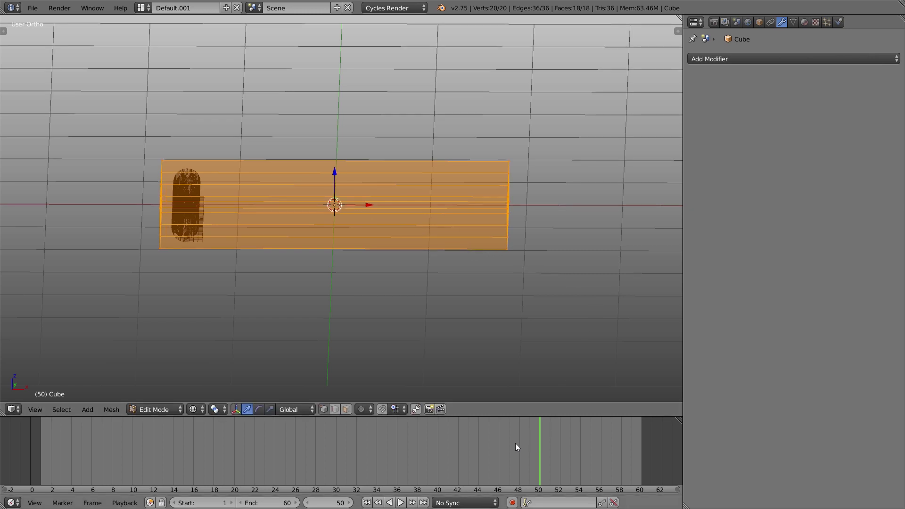
drag(512, 446, 421, 453)
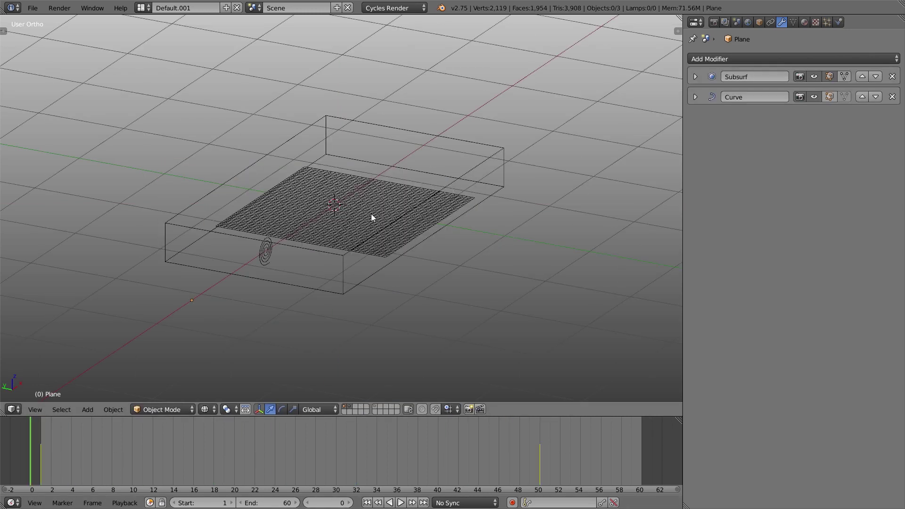
Step: Give the plane a Dynamic Mesh Deform modifier using the 'mesh deform' cage, and bind it
right_click(371, 213)
click(785, 58)
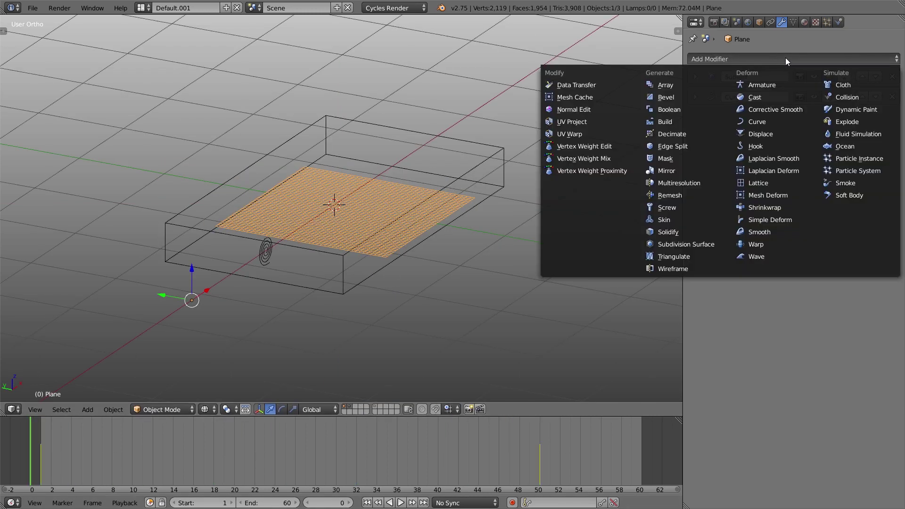
click(771, 195)
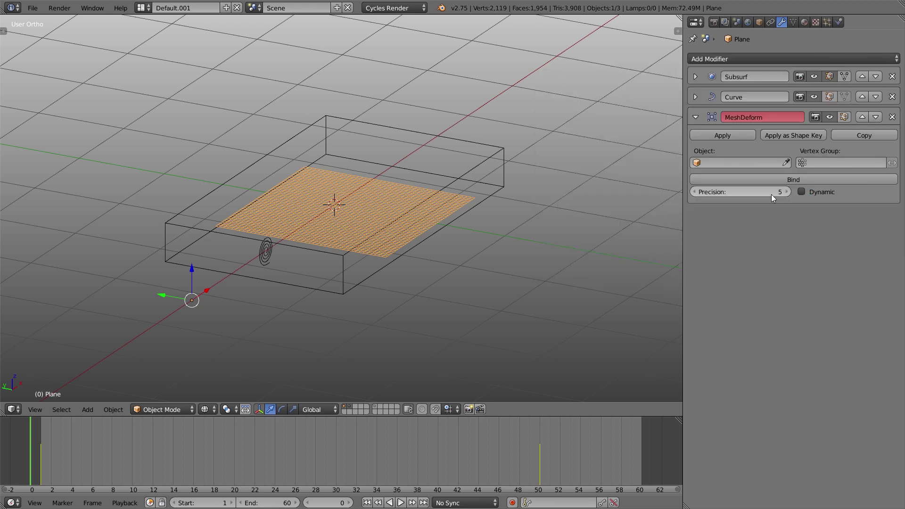
click(733, 164)
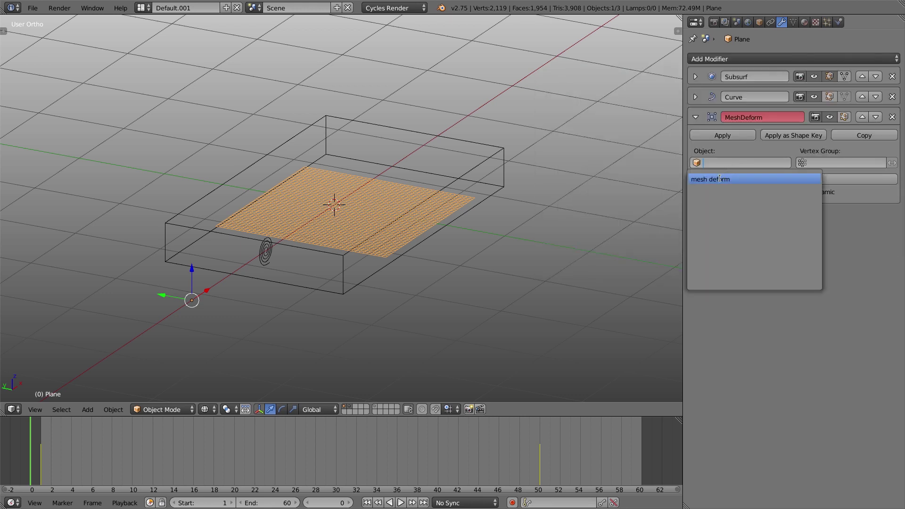
click(719, 179)
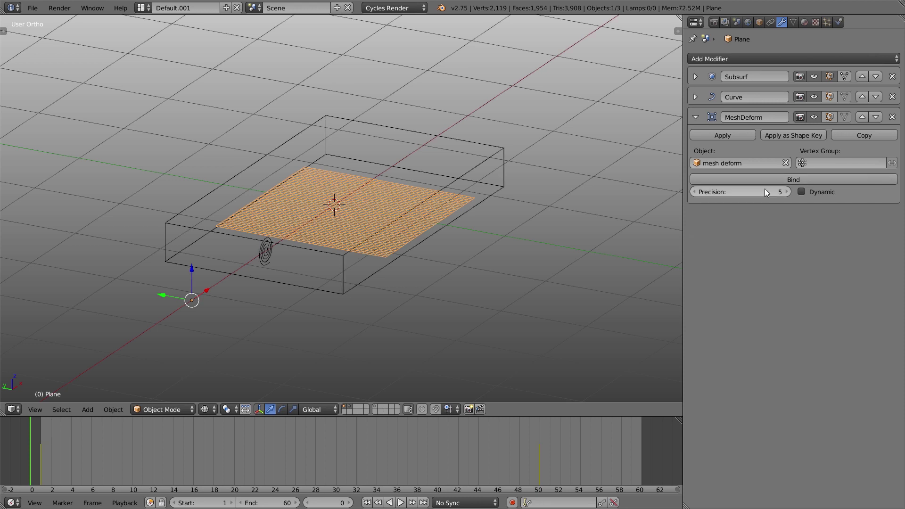
click(800, 192)
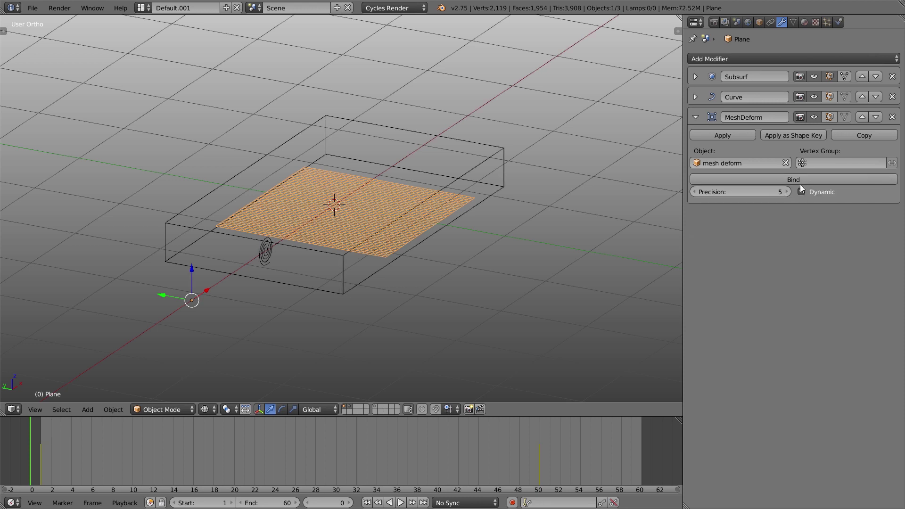
click(796, 179)
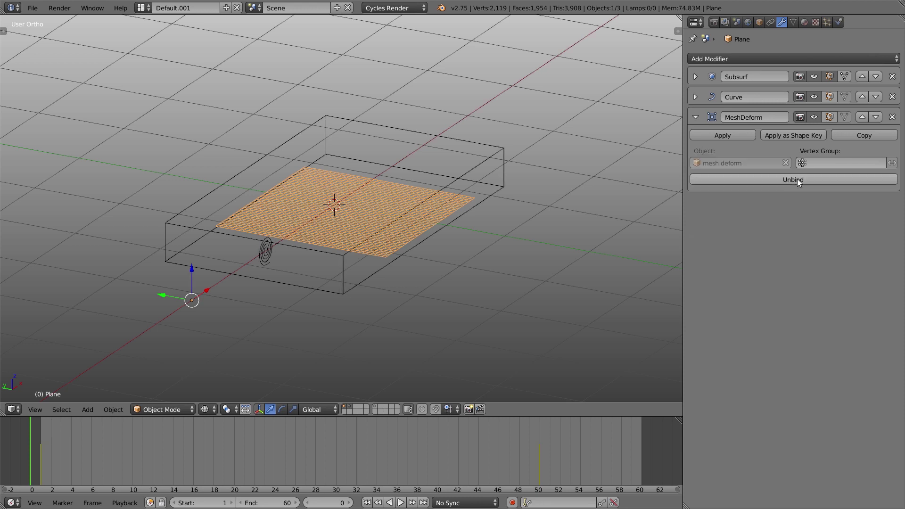
Step: Select the 'mesh deform' cage and add Basis and Key 1 shape keys in its Data properties
right_click(336, 253)
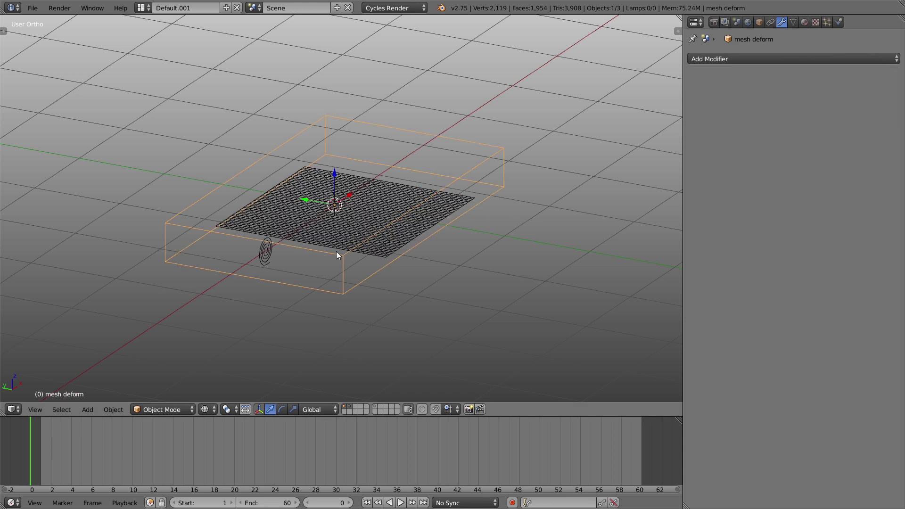
click(793, 22)
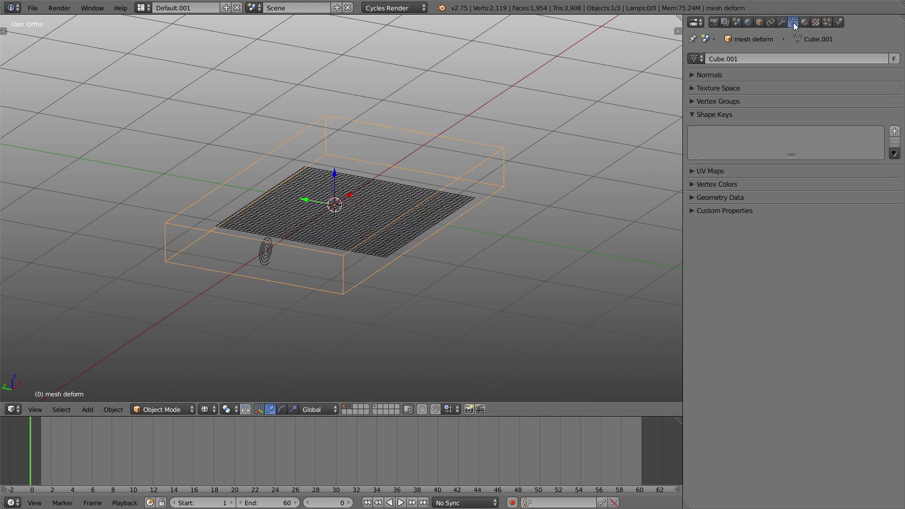
click(894, 131)
click(894, 132)
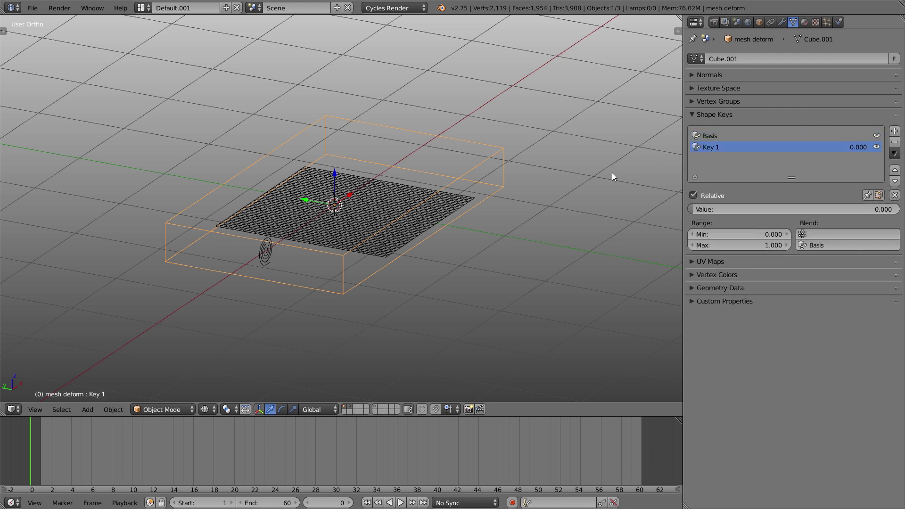
key(Tab)
Step: In Edit Mode side view, lower the cage's top middle vertex to form a V dip
click(491, 196)
drag(224, 441, 541, 445)
key(KP_3)
right_click(419, 217)
key(g)
click(423, 206)
key(a)
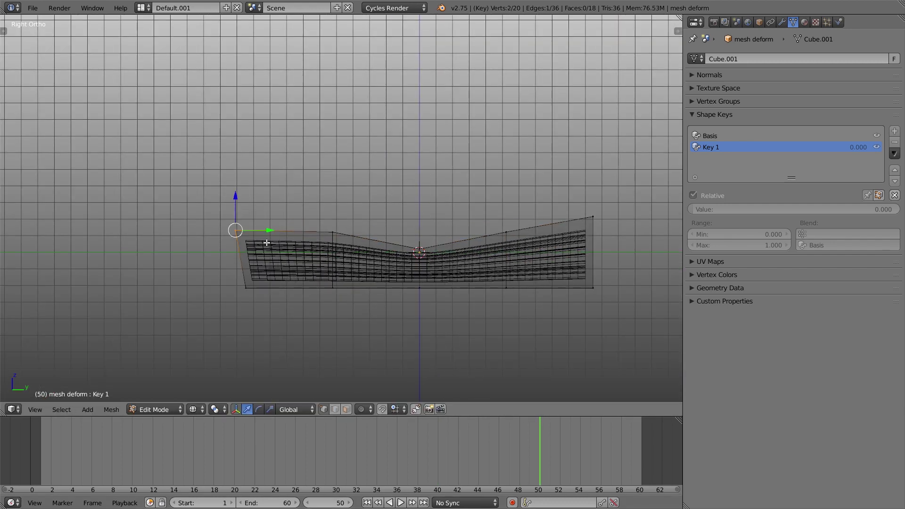
right_click(592, 217)
middle_drag(592, 218, 616, 240)
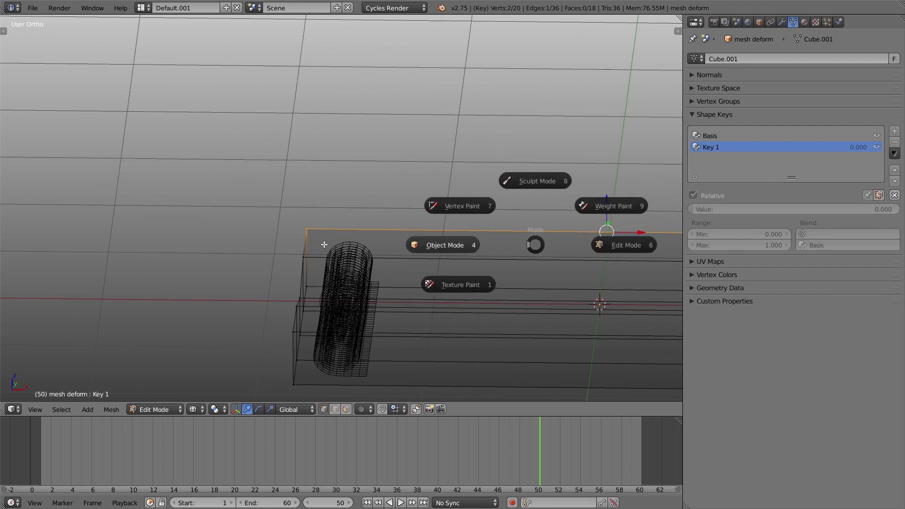
Step: Return to Object Mode, deselect everything, and rewind the animation to frame 1
click(313, 244)
scroll(451, 290, down, 4)
middle_drag(451, 290, 428, 279)
key(a)
drag(530, 443, 40, 448)
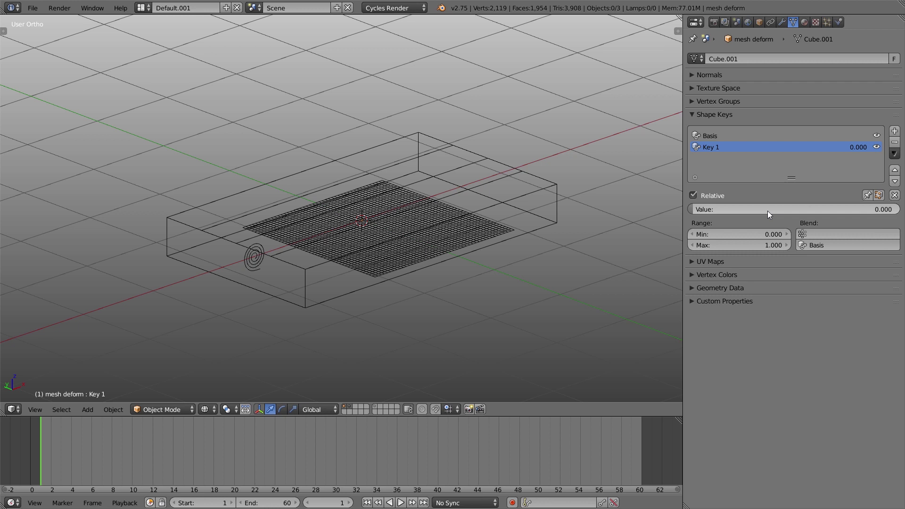
Step: Keyframe Key 1's value at 0.000 on frame 1 and 1.000 on frame 50
key(i)
drag(75, 479, 499, 468)
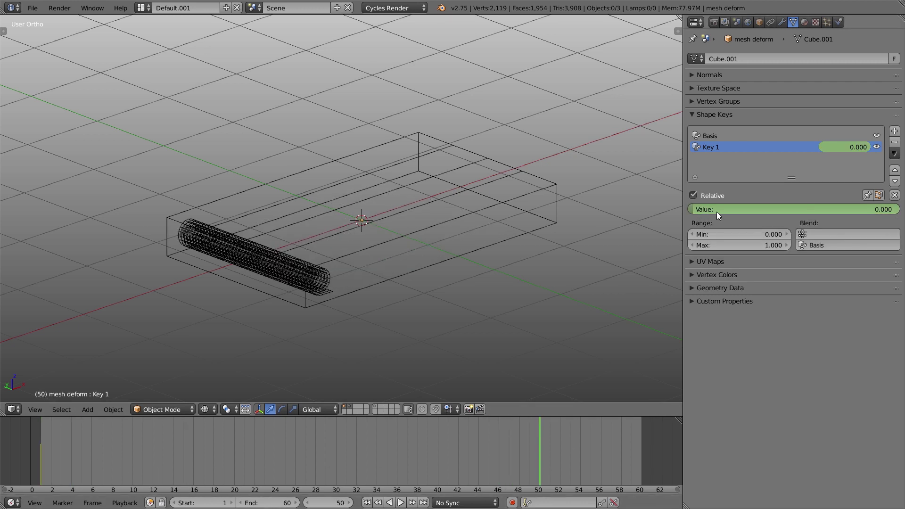
drag(697, 209, 895, 209)
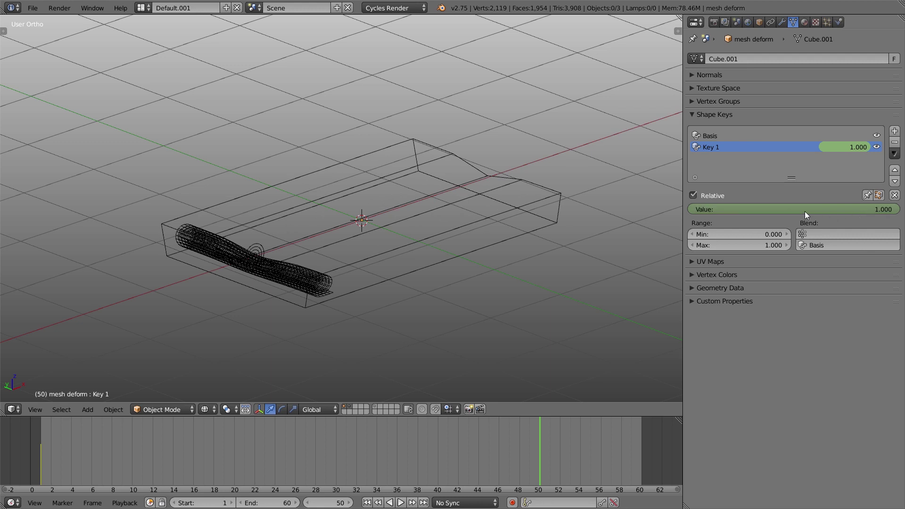
key(i)
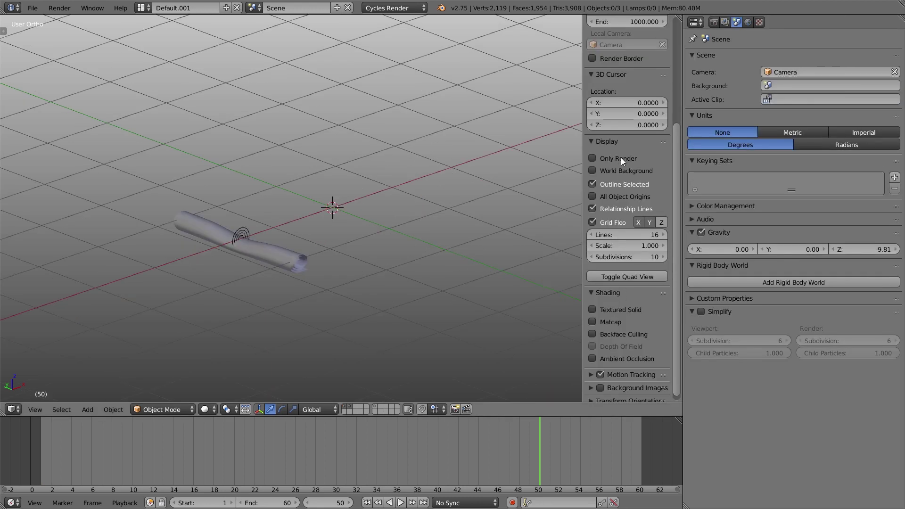
Step: Show only rendered geometry, maximize the 3D view, and play the finished animation
click(620, 158)
key(ctrl+space)
key(alt+a)
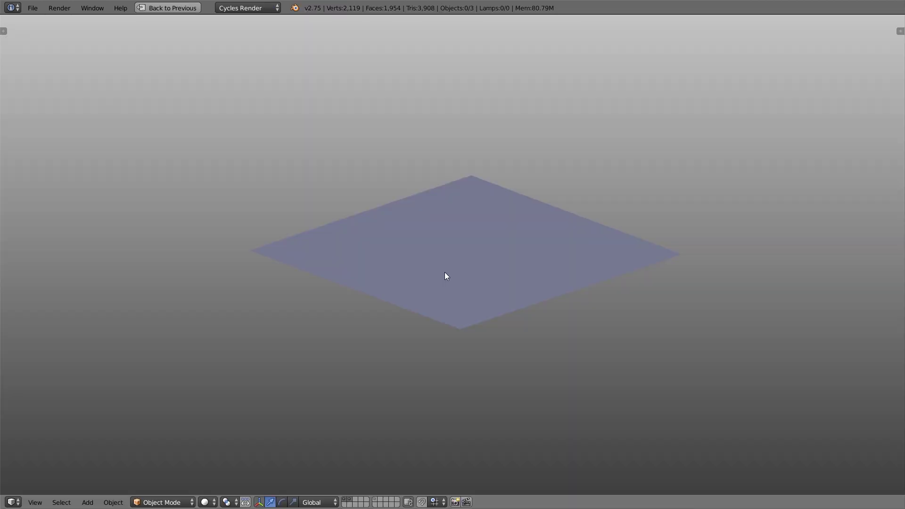